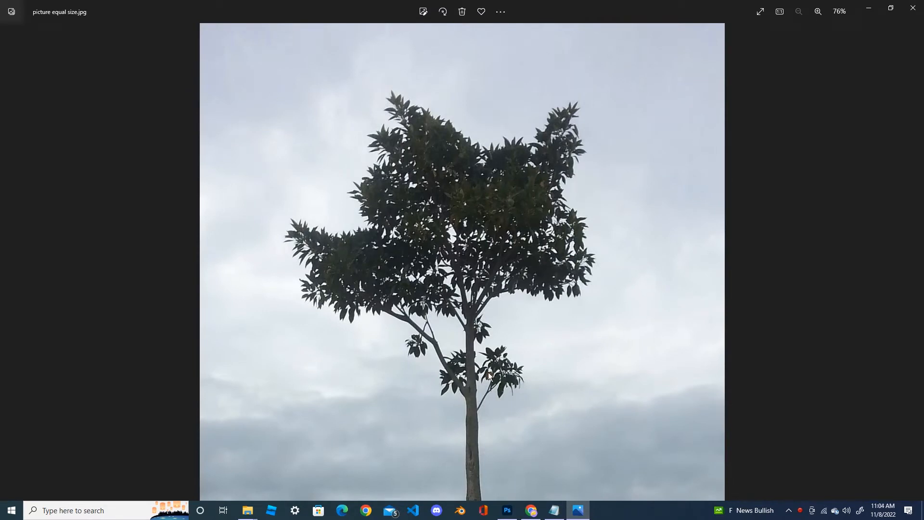
Step: Switch to Photoshop, open picture equal size.jpg from the AImage folder and unlock its Background layer
left_click(508, 511)
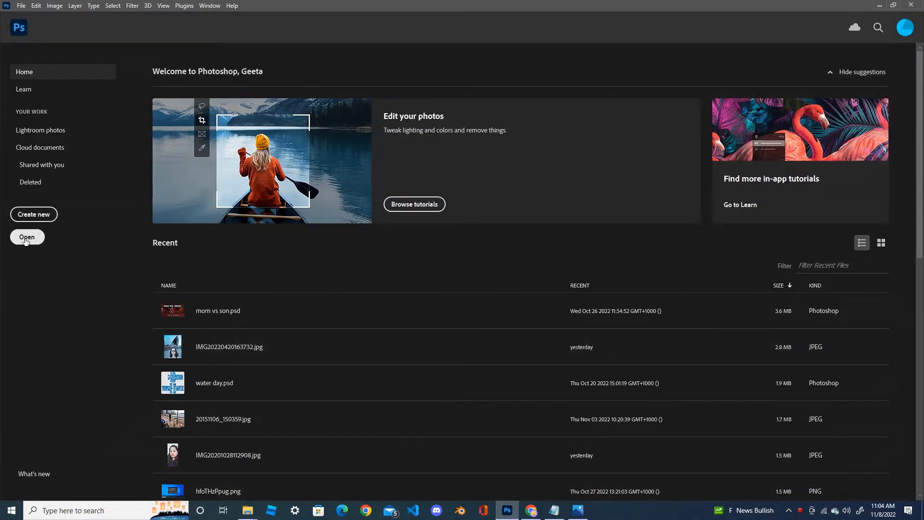
left_click(27, 241)
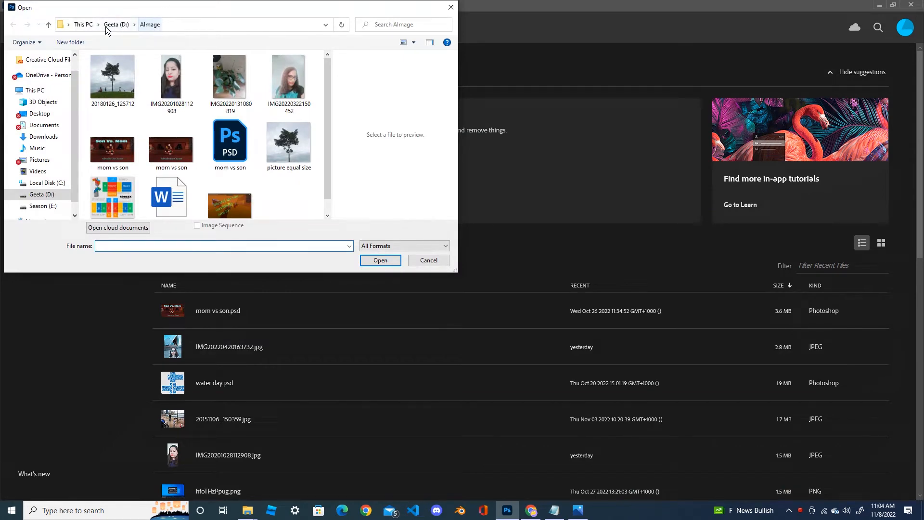
double_click(294, 148)
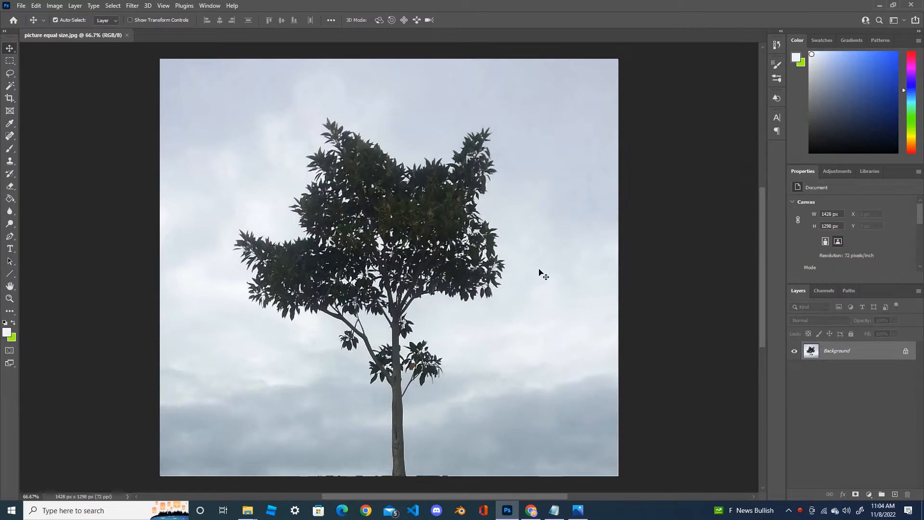
left_click(906, 352)
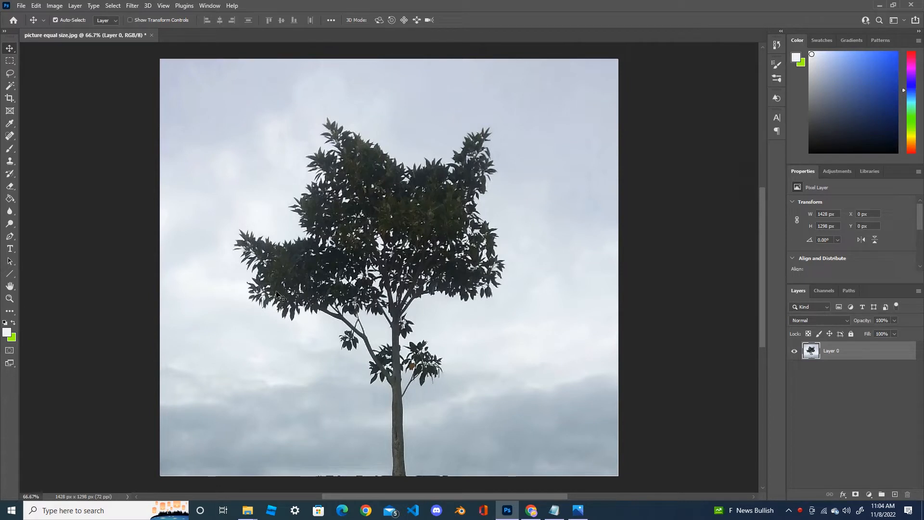
Step: Select the large sky areas above the tree and on both sides of the trunk with the Magic Wand Tool and delete them
left_click(11, 88)
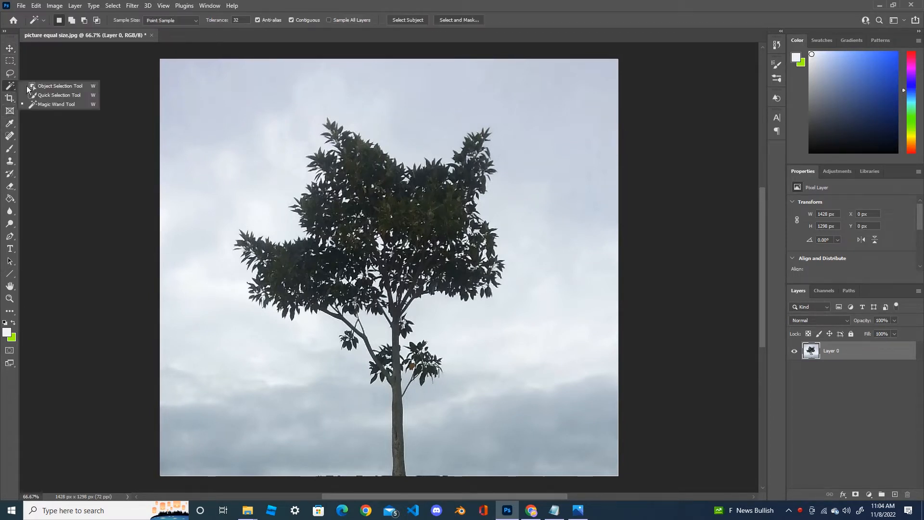
left_click(74, 105)
left_click(275, 160)
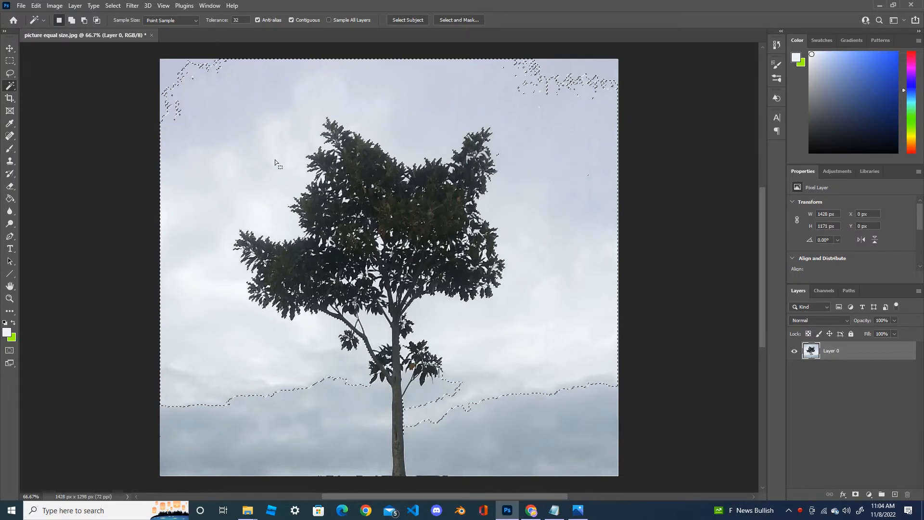
key("Delete")
left_click(367, 393)
key("Delete")
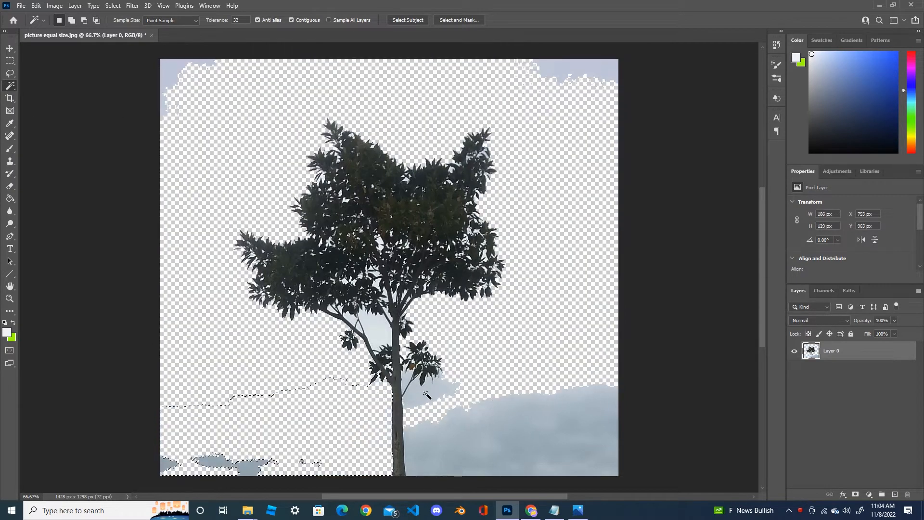
left_click(484, 439)
key("Delete")
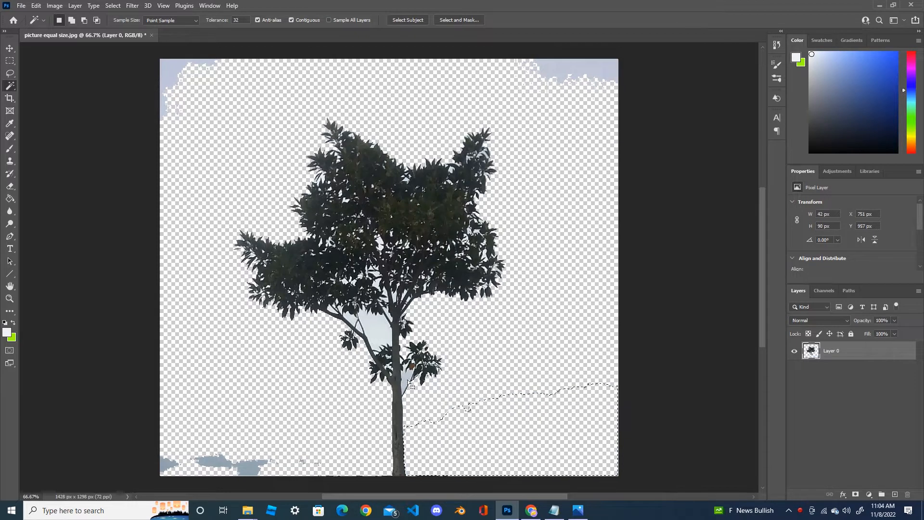
Step: Delete the leftover sky patches at the lower-left edge and in both upper corners of the image
left_click(256, 468)
key("Delete")
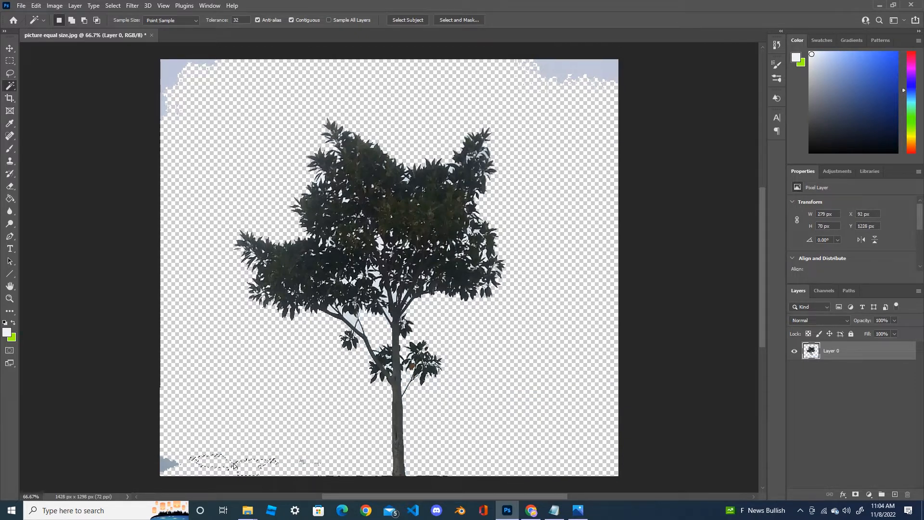
left_click(167, 463)
key("Delete")
left_click(170, 72)
key("Delete")
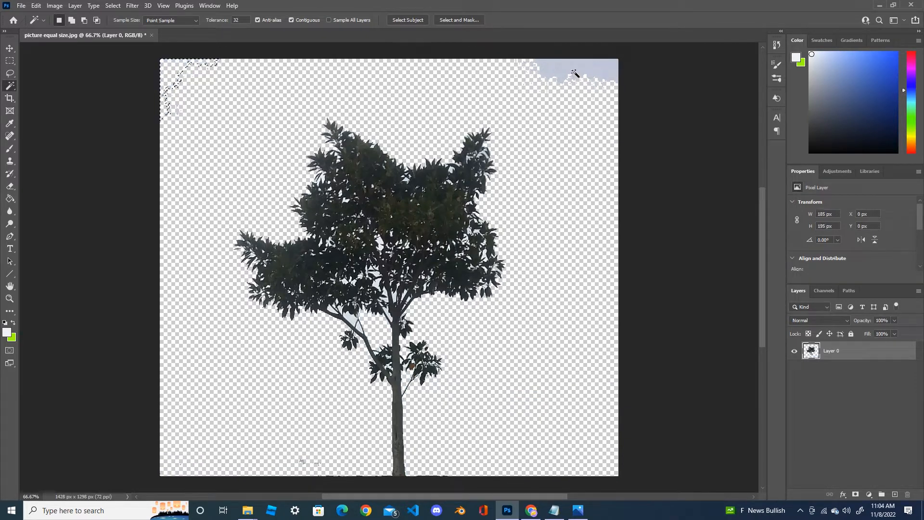
left_click(577, 77)
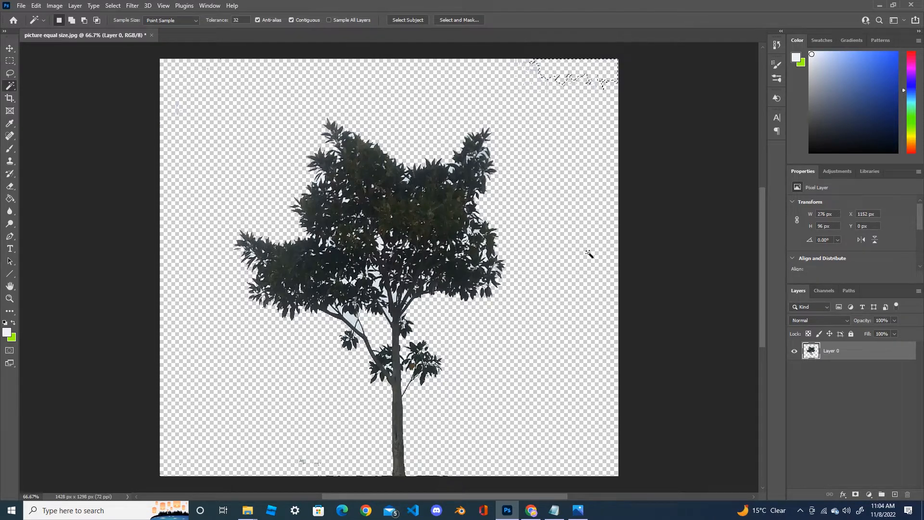
key("Delete")
left_click(578, 279)
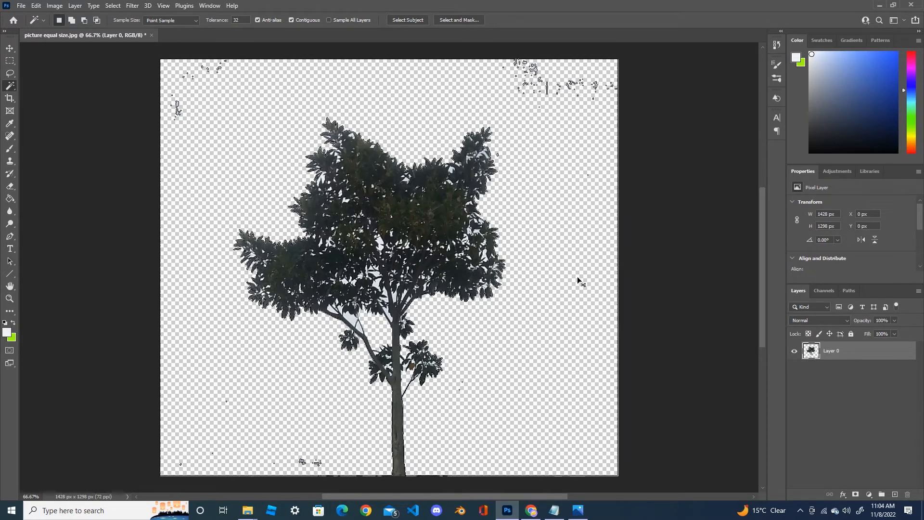
Step: Delete the sky gaps between the tree's lower branches and beside the top of the trunk with the Magic Wand Tool
key("ctrl+plus")
key("ctrl+plus")
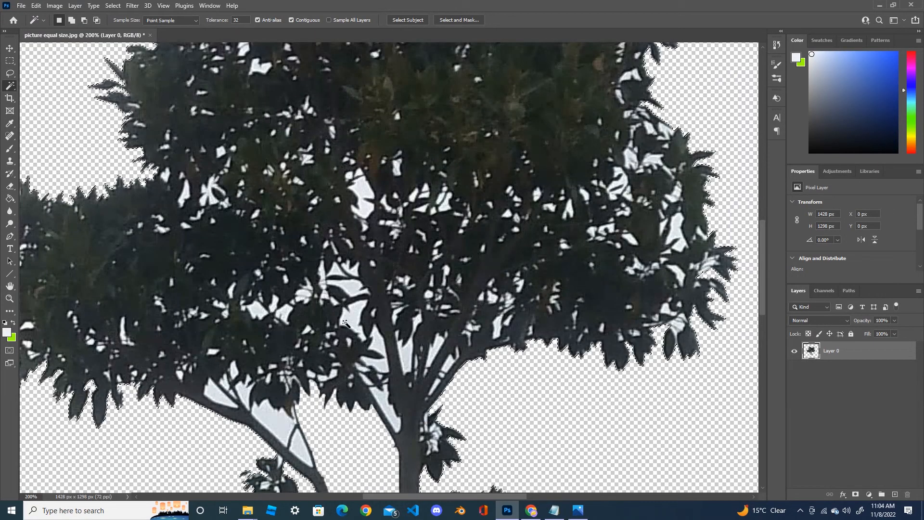
left_click(225, 392)
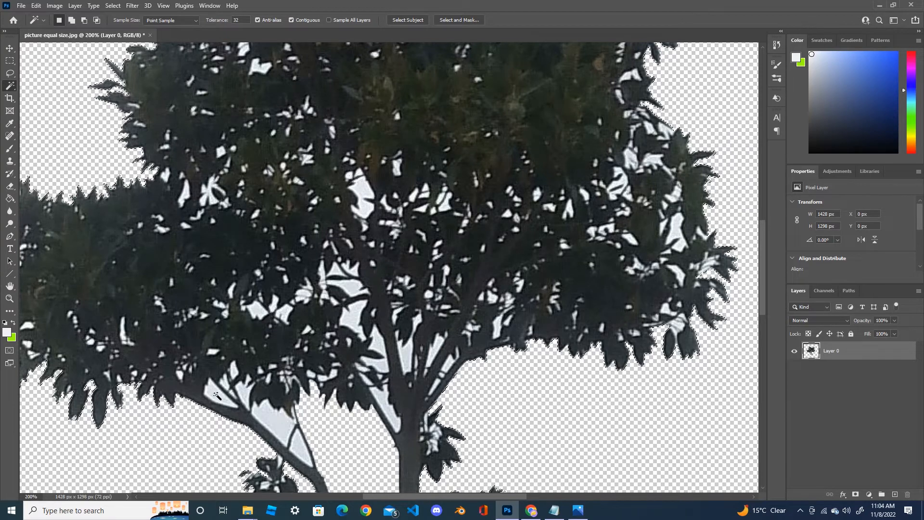
left_click(273, 427)
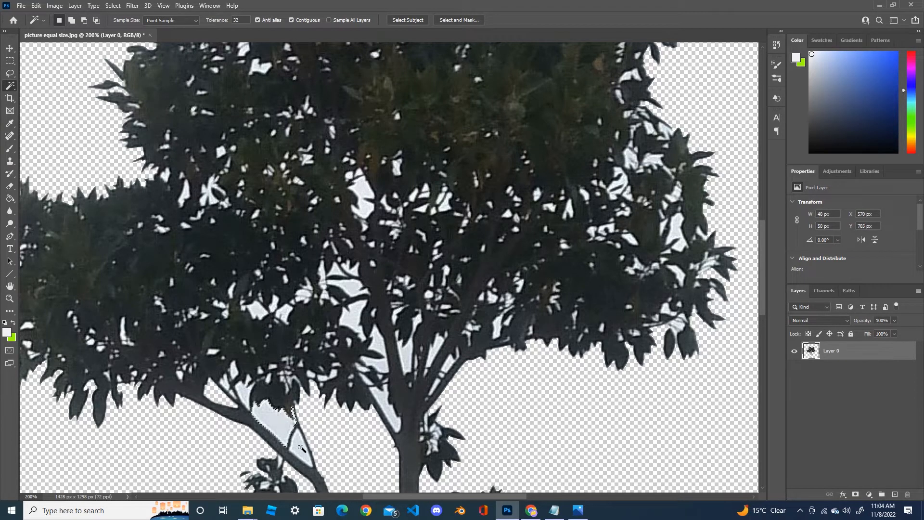
key("Delete")
left_click(384, 409)
key("Delete")
left_click(381, 350)
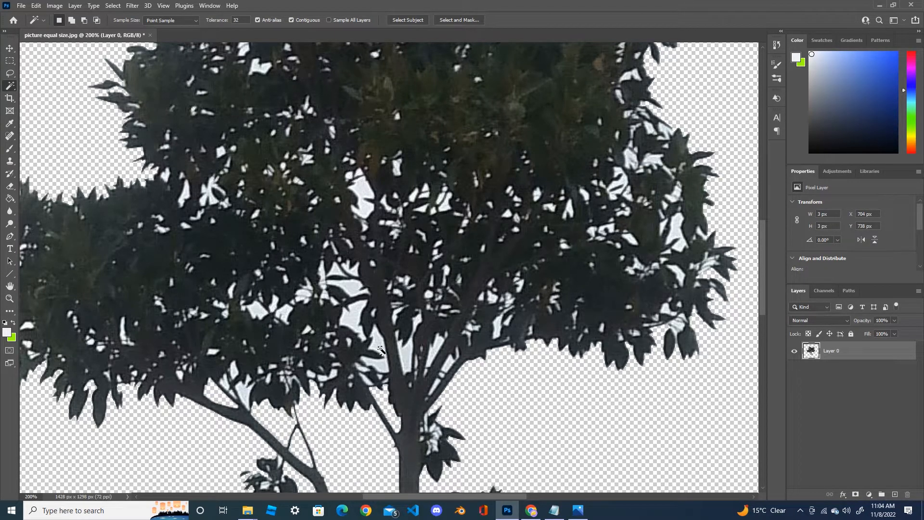
left_click(379, 342)
key("Delete")
Step: Delete several larger sky gaps showing through the foliage in the middle of the tree's crown
left_click(355, 326)
key("Delete")
left_click(355, 288)
key("Delete")
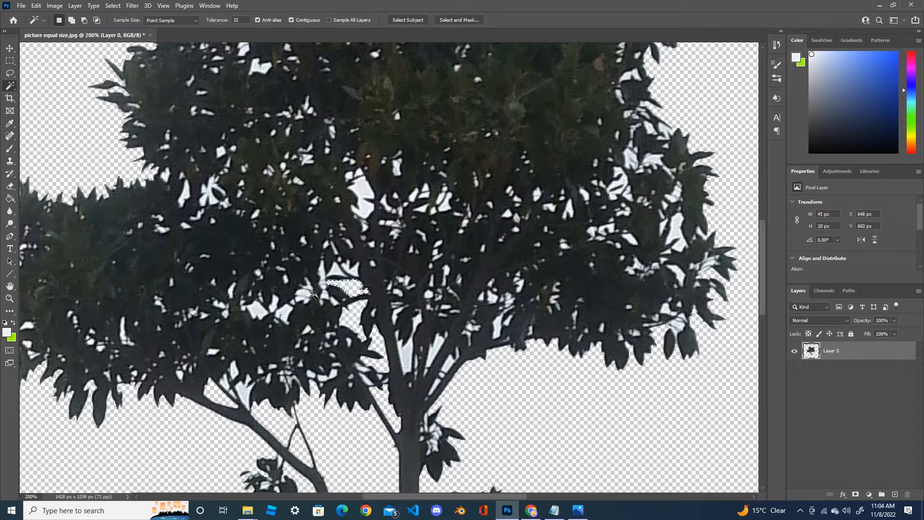
left_click(287, 313)
key("Delete")
left_click(258, 310)
key("Delete")
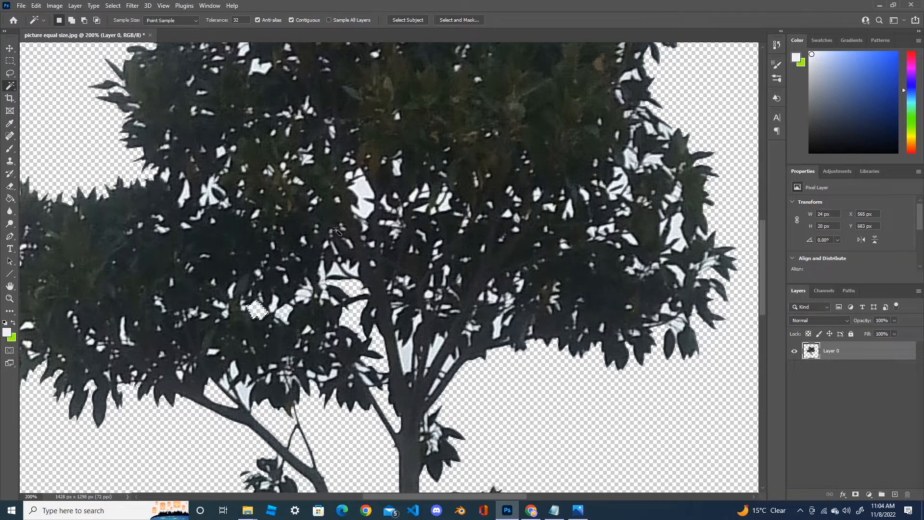
left_click(365, 210)
key("Delete")
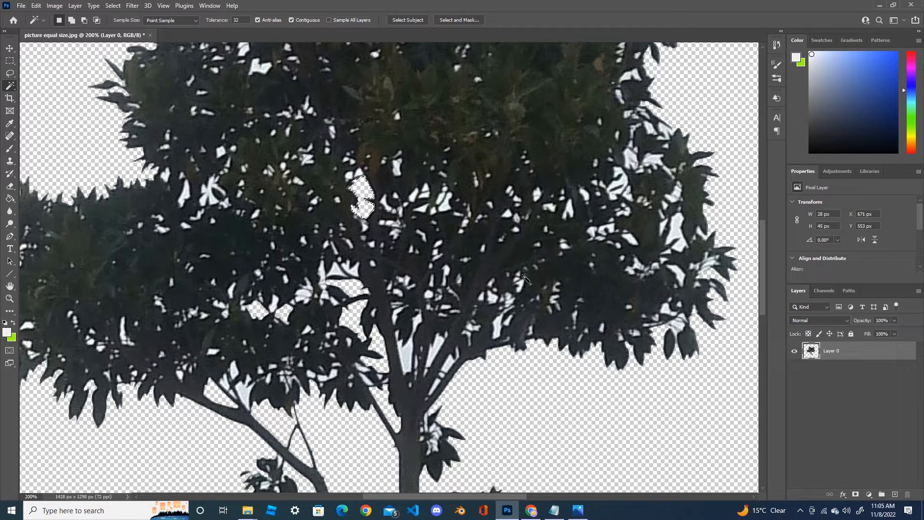
Step: Close picture equal size.jpg without saving the changes
key("ctrl+minus")
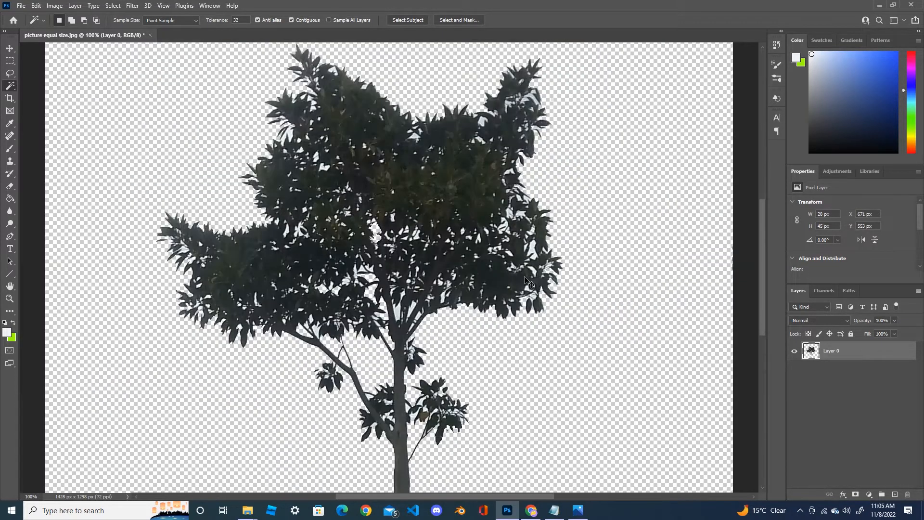
key("ctrl+minus")
mouse_move(243, 129)
left_mouse_down()
mouse_move(487, 371)
mouse_move(513, 383)
left_mouse_up()
left_click_drag(520, 128, 237, 380)
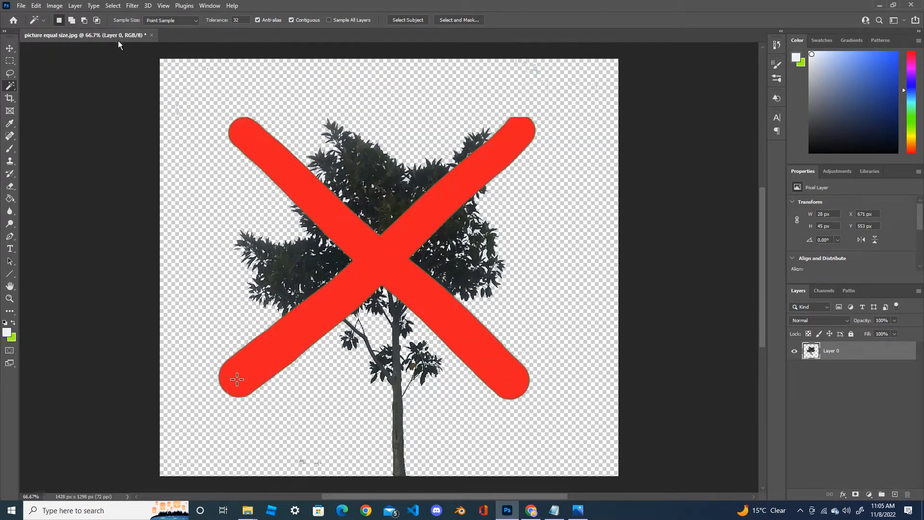
left_click(152, 35)
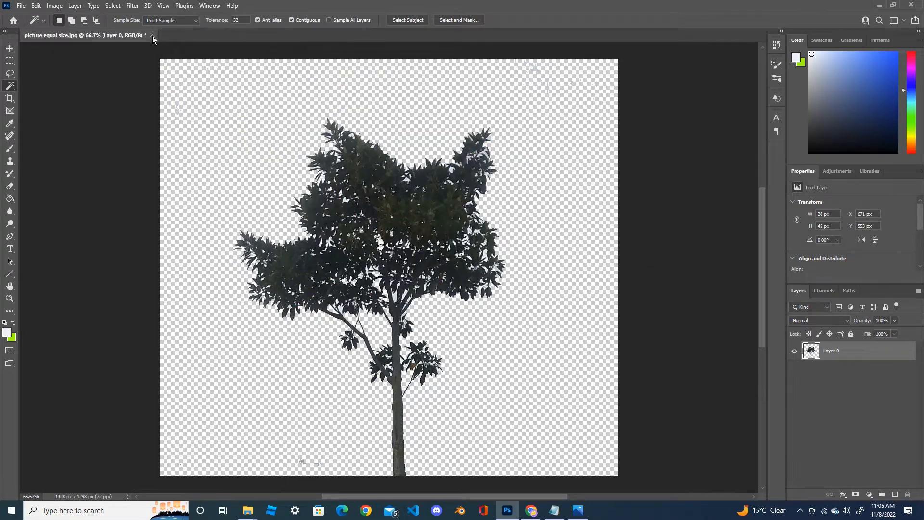
left_click(465, 189)
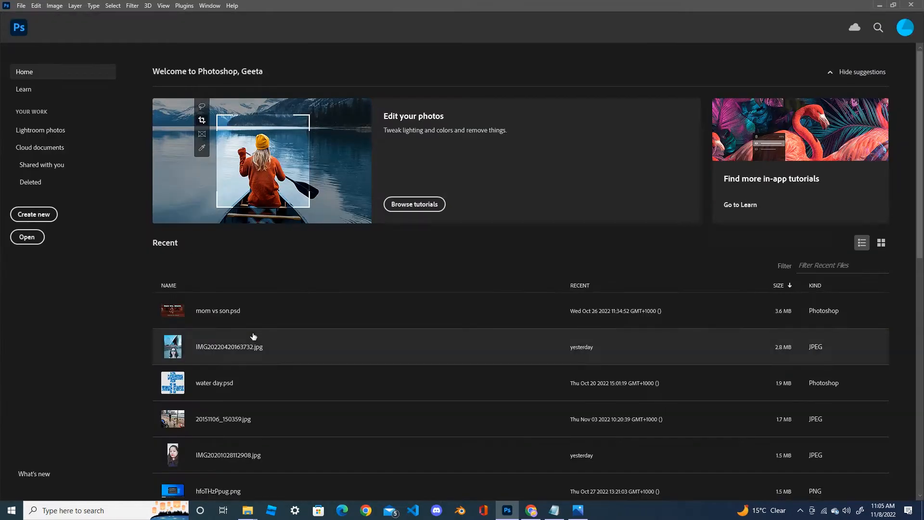
Step: Reopen the original picture equal size.jpg and unlock its Background layer again
left_click(28, 236)
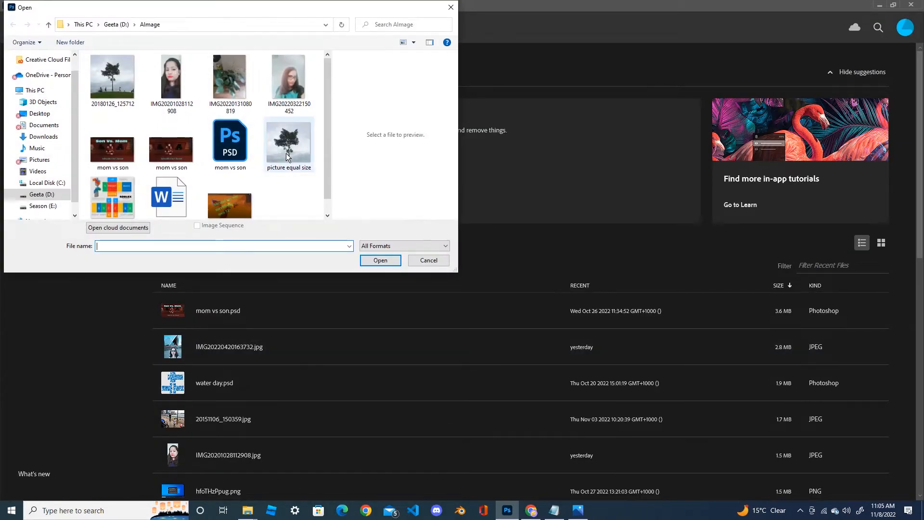
double_click(288, 149)
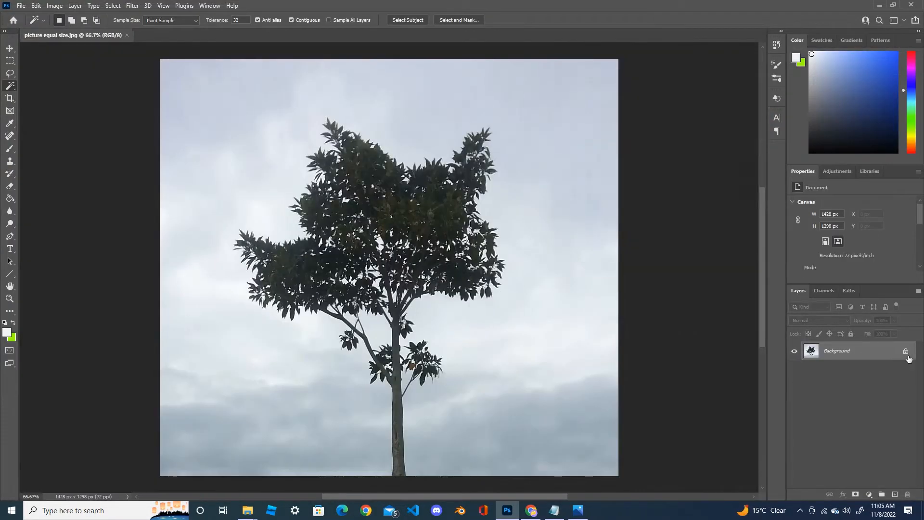
left_click(906, 352)
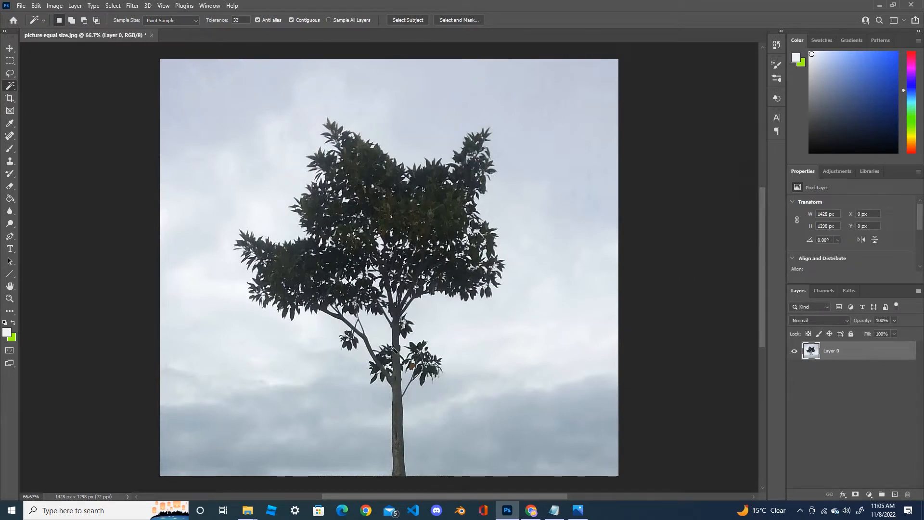
Step: Display the image's colour channels and clear the active selection
left_click(210, 5)
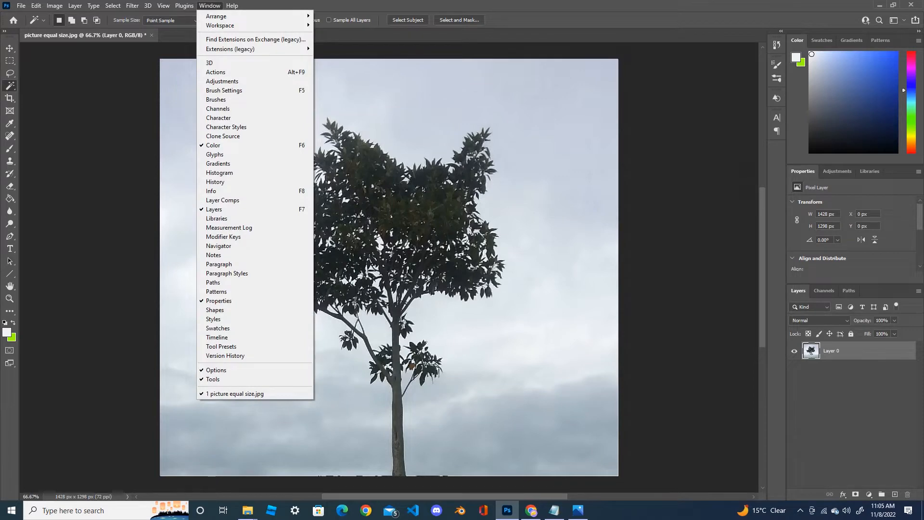
left_click(219, 108)
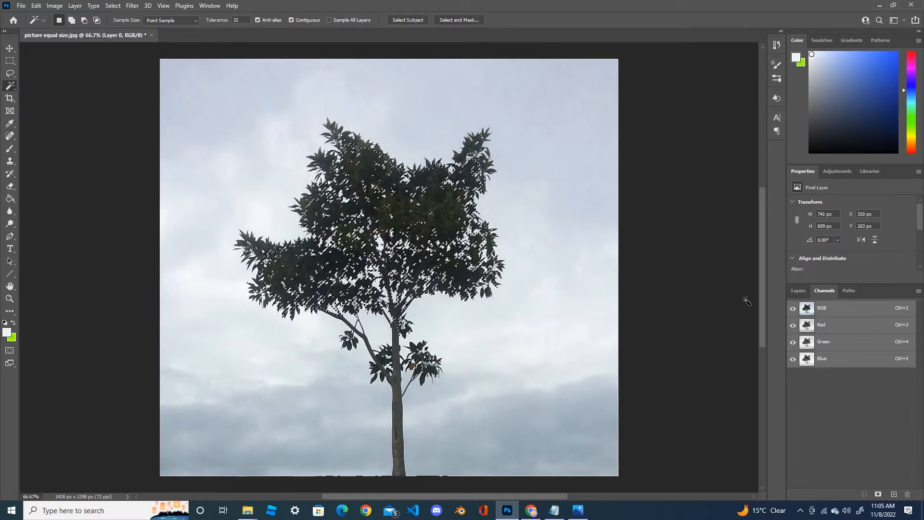
key("ctrl+d")
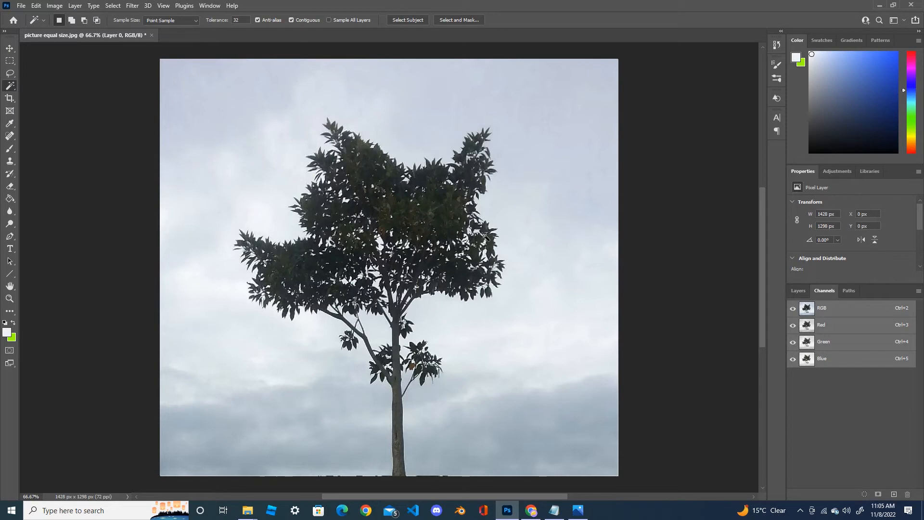
Step: Isolate the Blue channel and duplicate it as a new channel
left_click(851, 364)
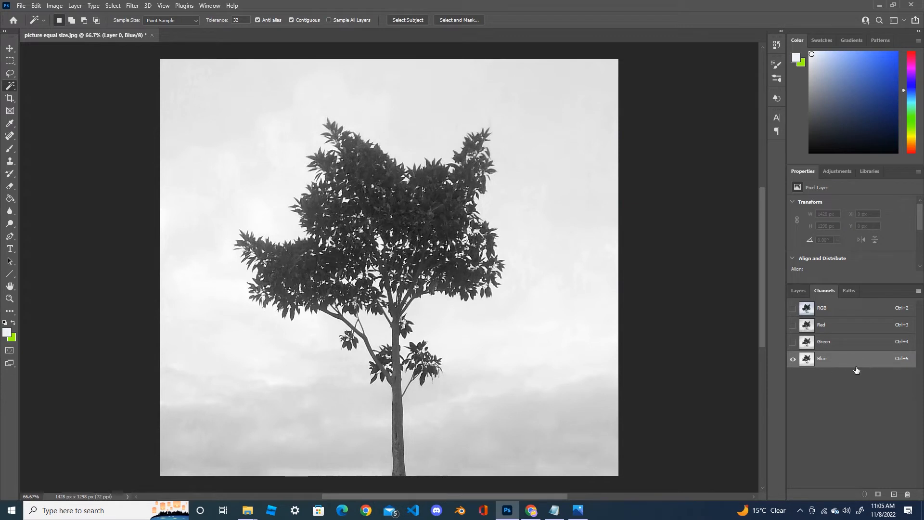
right_click(853, 362)
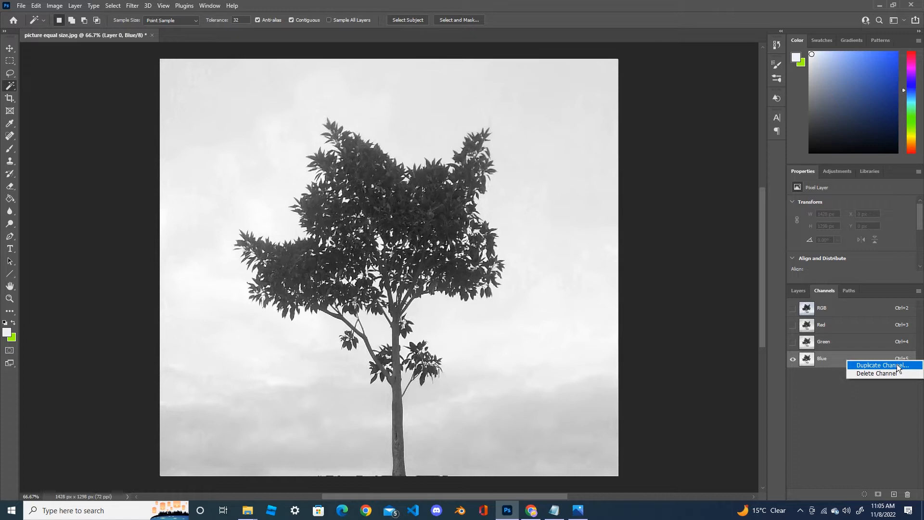
left_click(836, 359)
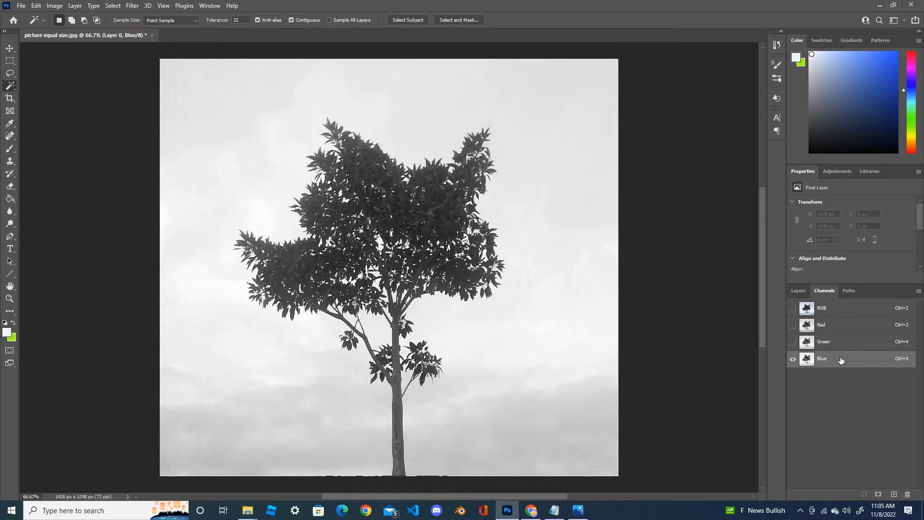
left_click_drag(841, 360, 894, 494)
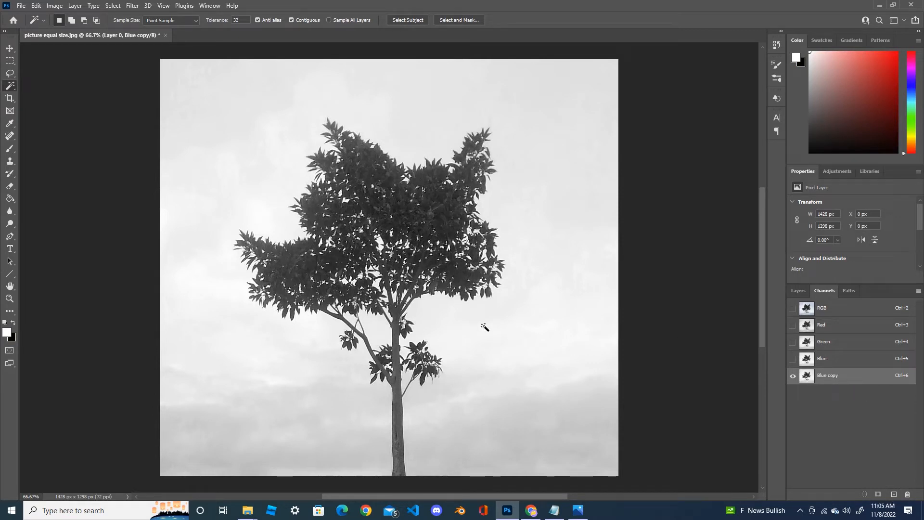
Step: Apply Levels to the Blue copy channel with input black at 132 and input white at 139
left_click(54, 5)
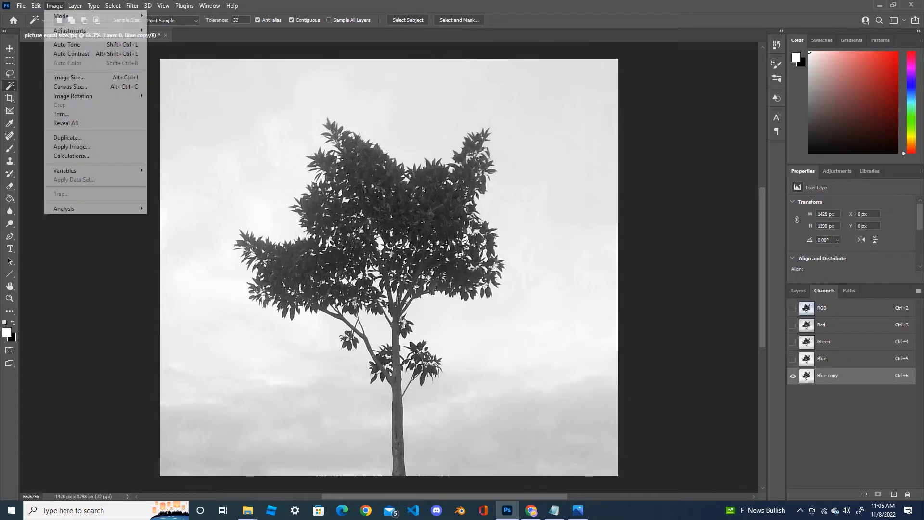
mouse_move(73, 32)
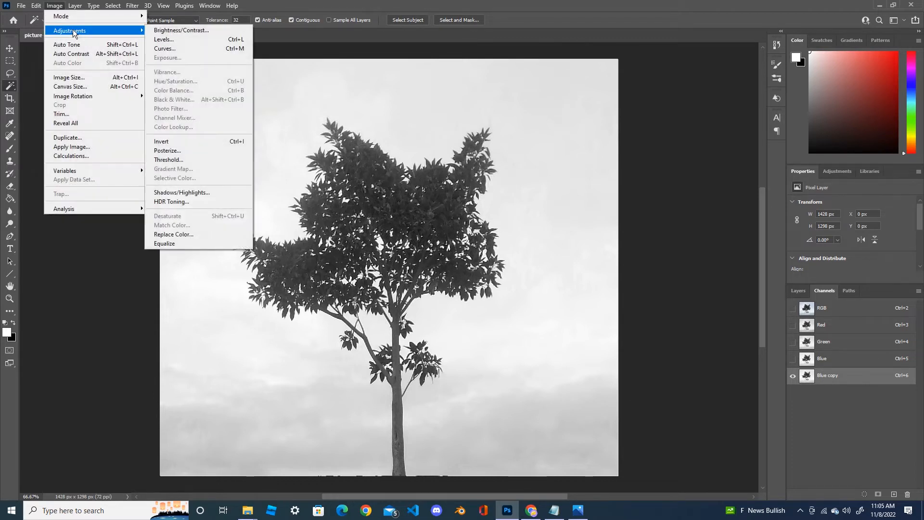
left_click(183, 39)
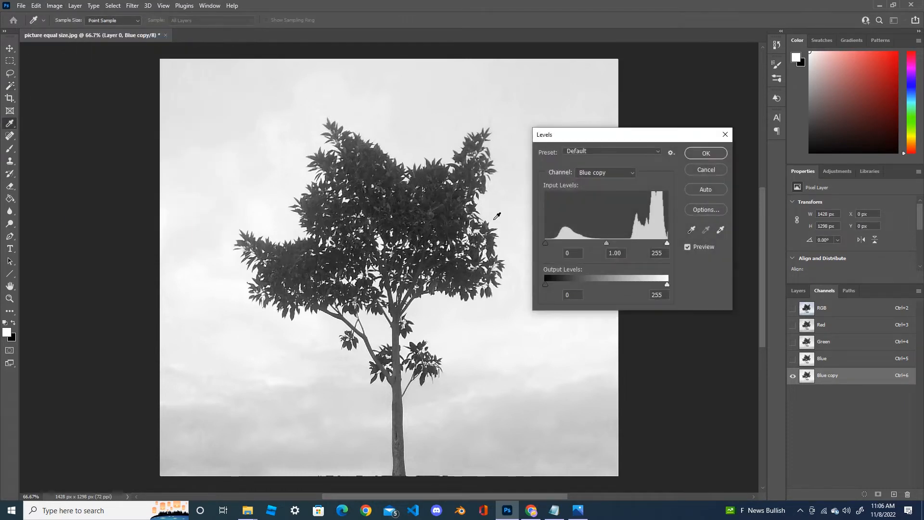
left_click_drag(545, 243, 609, 242)
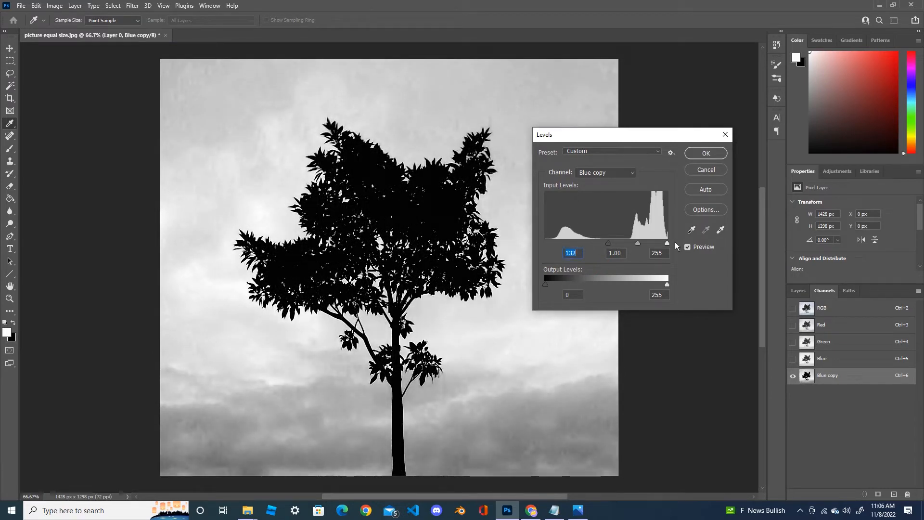
left_click_drag(668, 243, 612, 242)
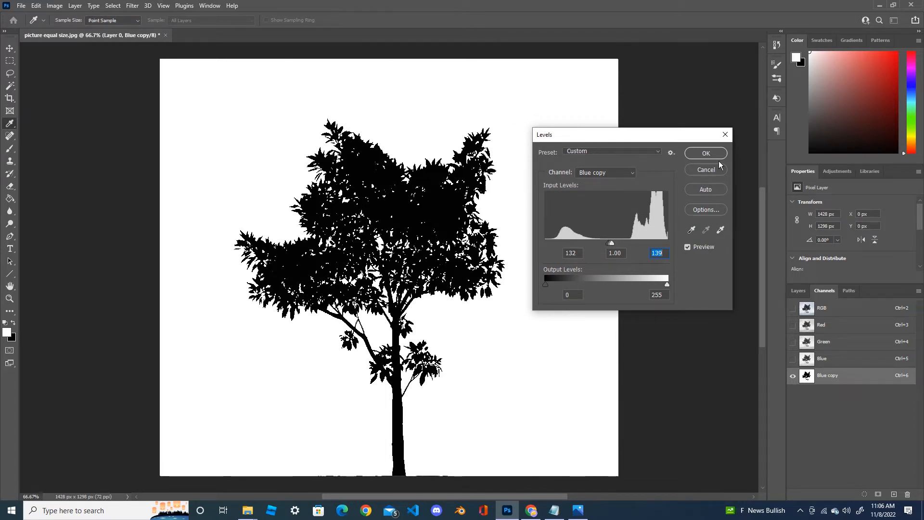
left_click(706, 153)
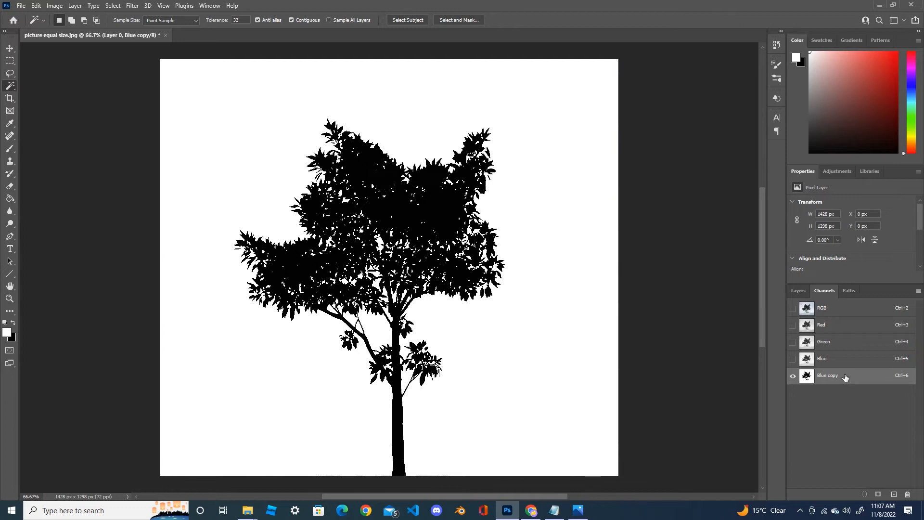
Step: Load the Blue copy channel as a selection and invert it so the tree is selected
left_click(863, 497)
left_click(865, 495)
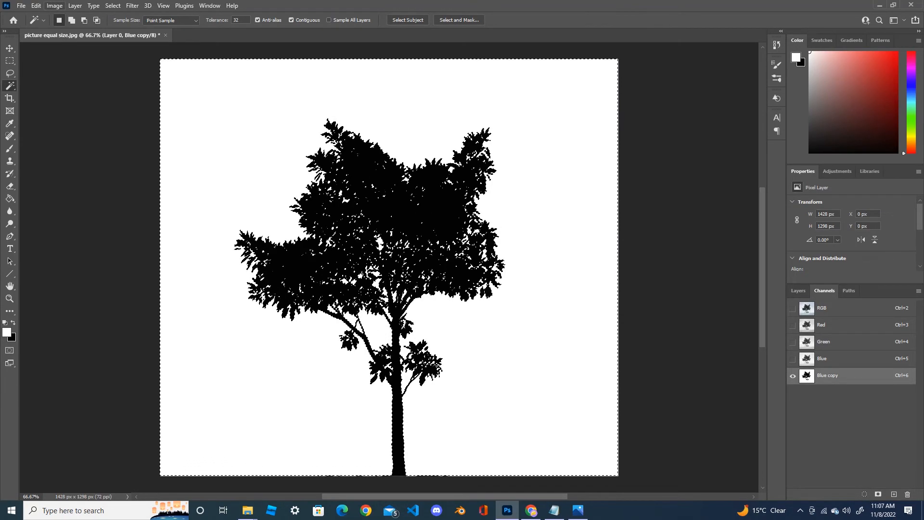
left_click(113, 6)
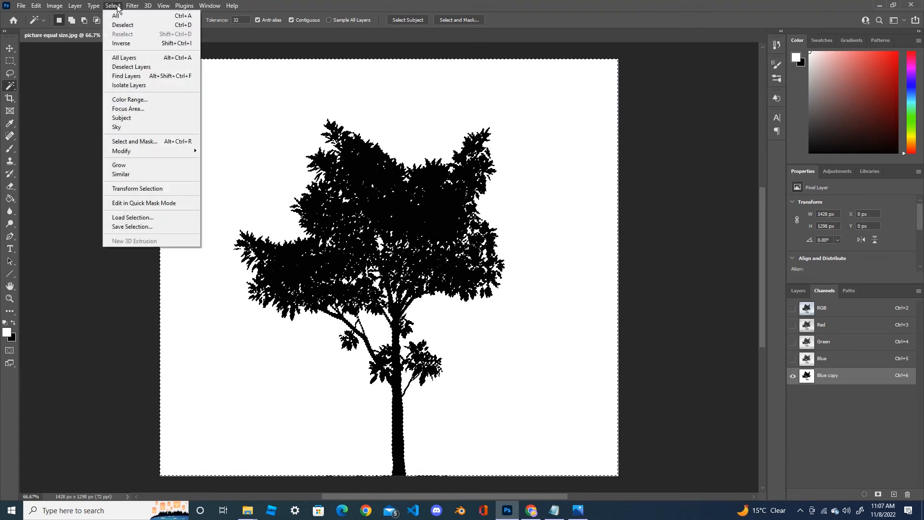
left_click(135, 44)
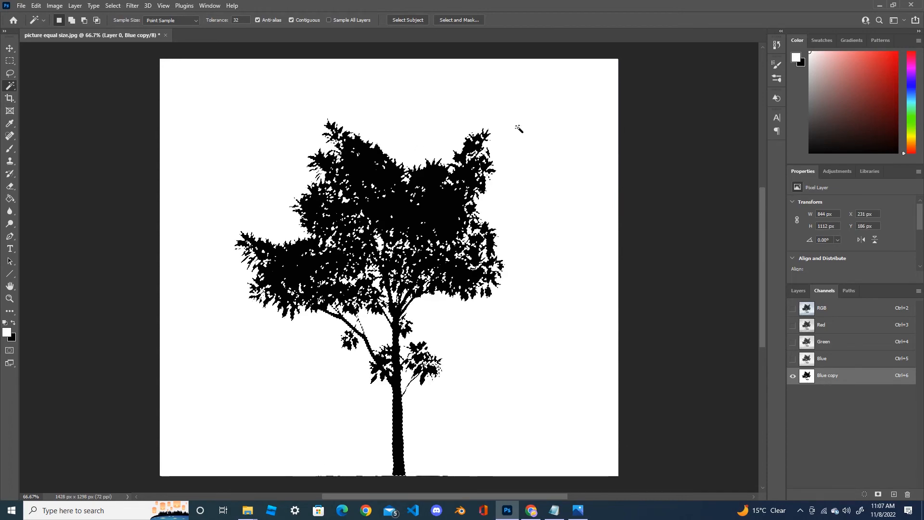
Step: Return to the RGB composite and add a layer mask to Layer 0 from the tree selection
left_click(832, 310)
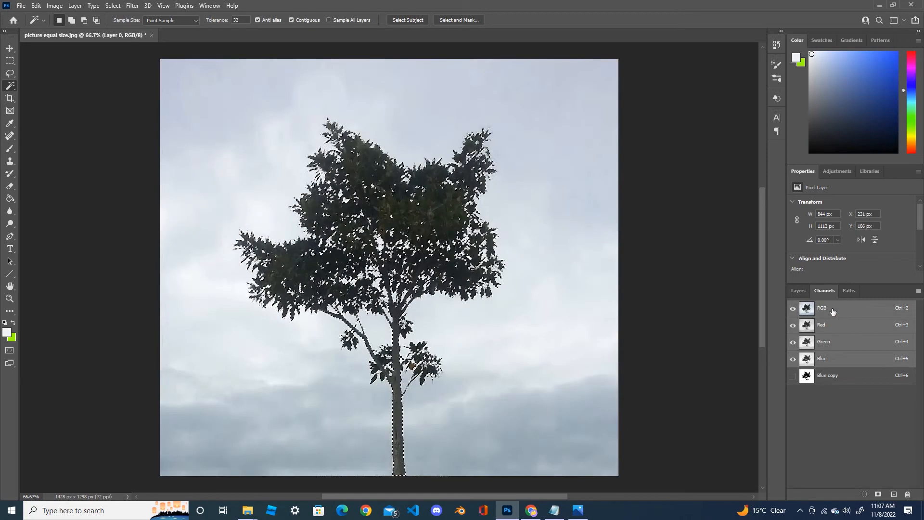
left_click(798, 290)
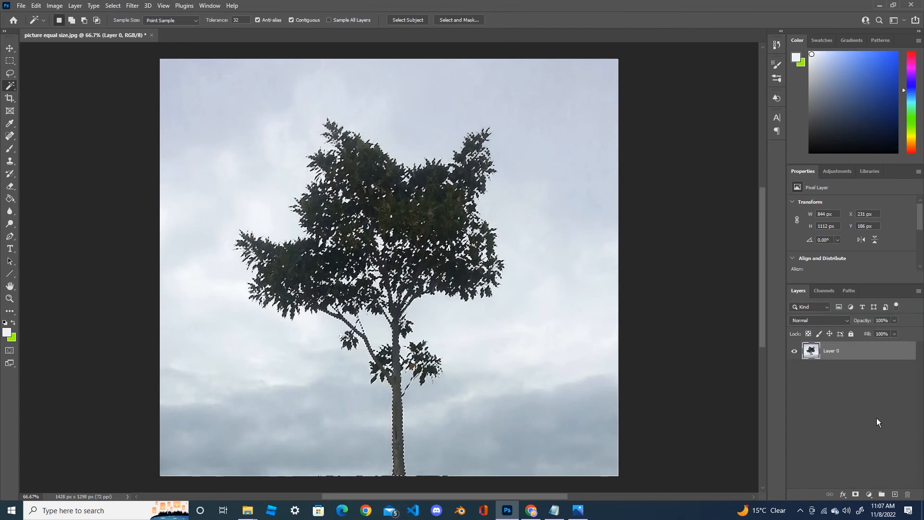
left_click(855, 496)
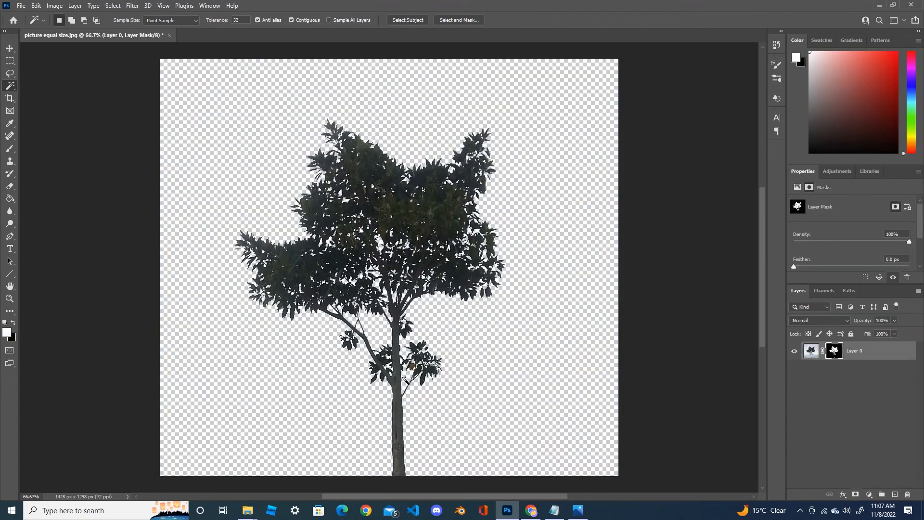